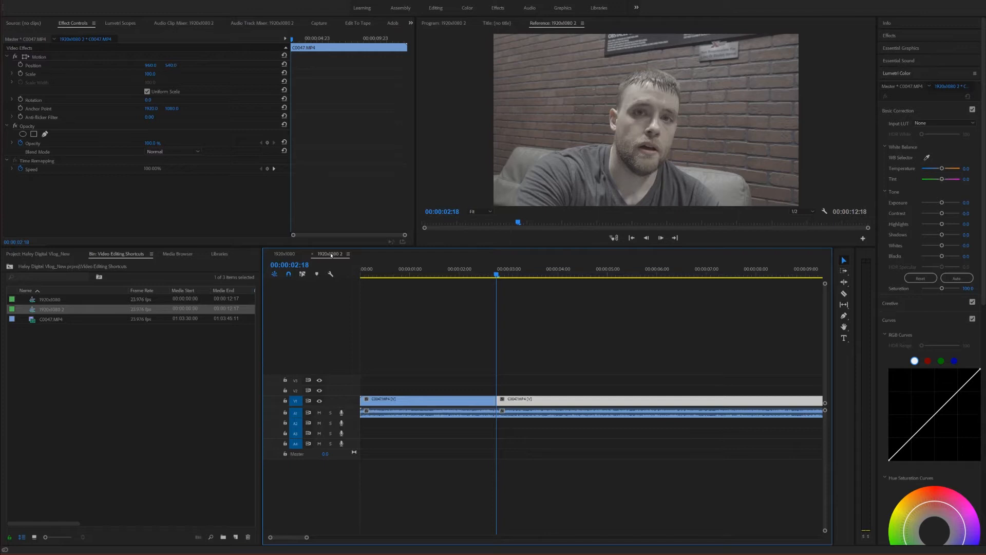
Dock the 1920x1080 2 sequence timeline in its own panel above the 1920x1080 timeline
drag(331, 258, 379, 300)
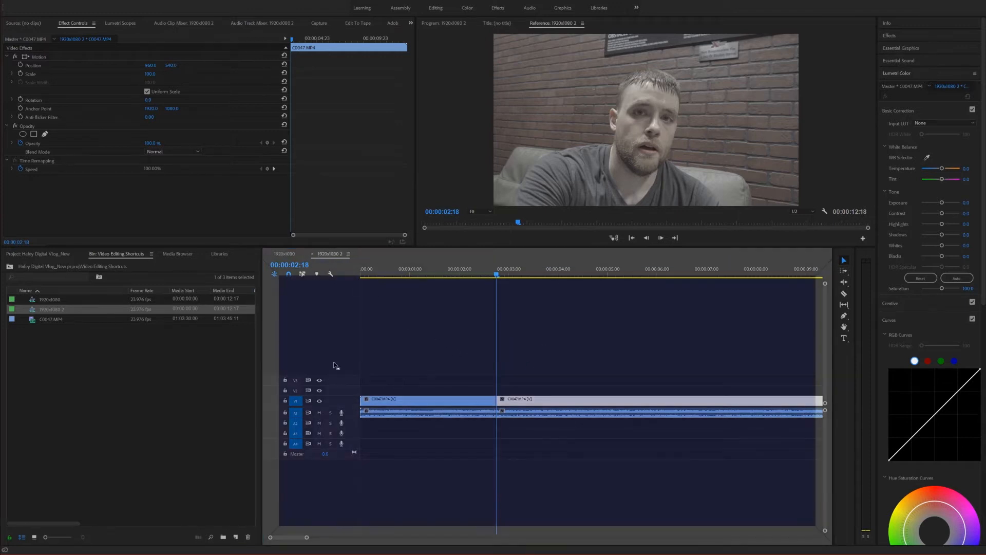
drag(548, 386, 688, 416)
drag(472, 279, 469, 267)
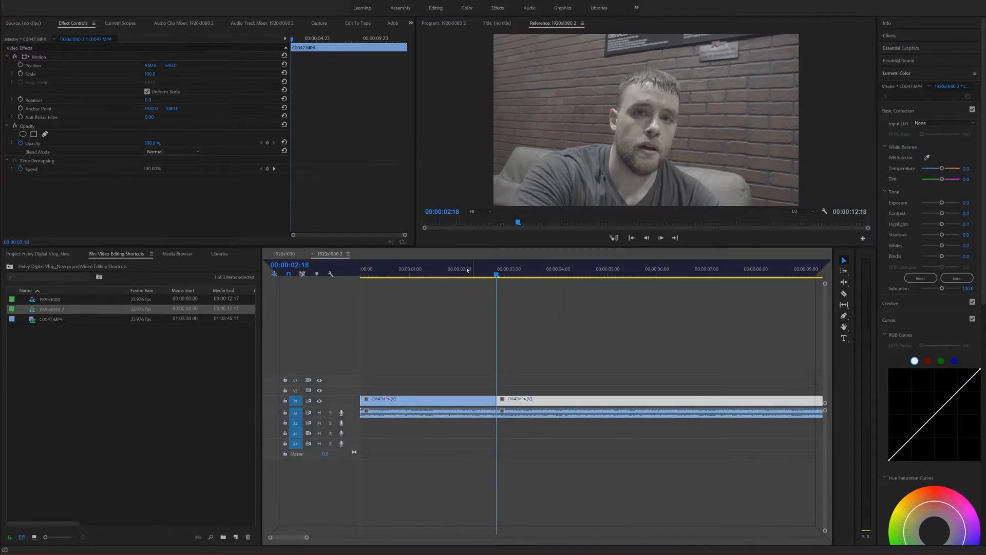
drag(471, 269, 470, 268)
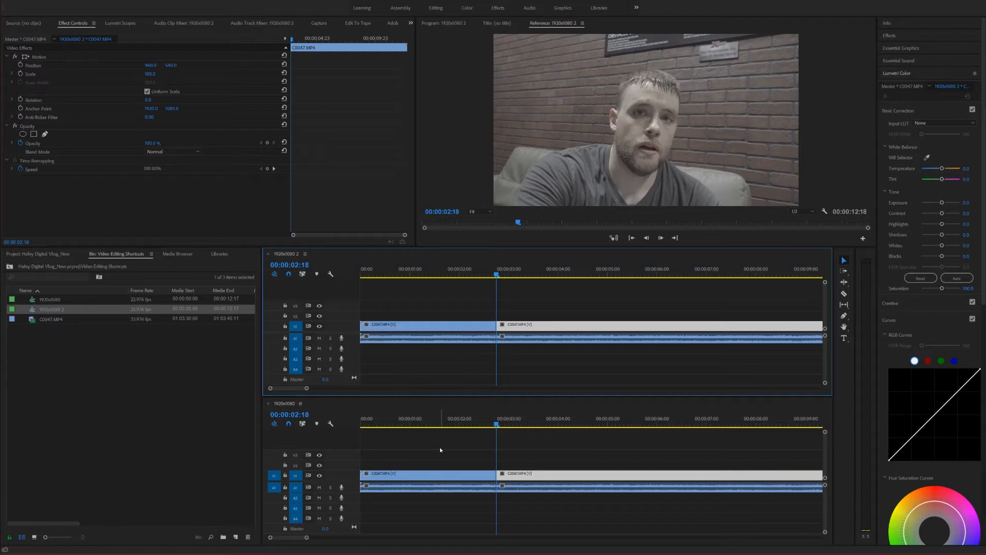
Delete all clips from the 1920x1080 sequence, leaving the 1920x1080 2 sequence intact
click(581, 356)
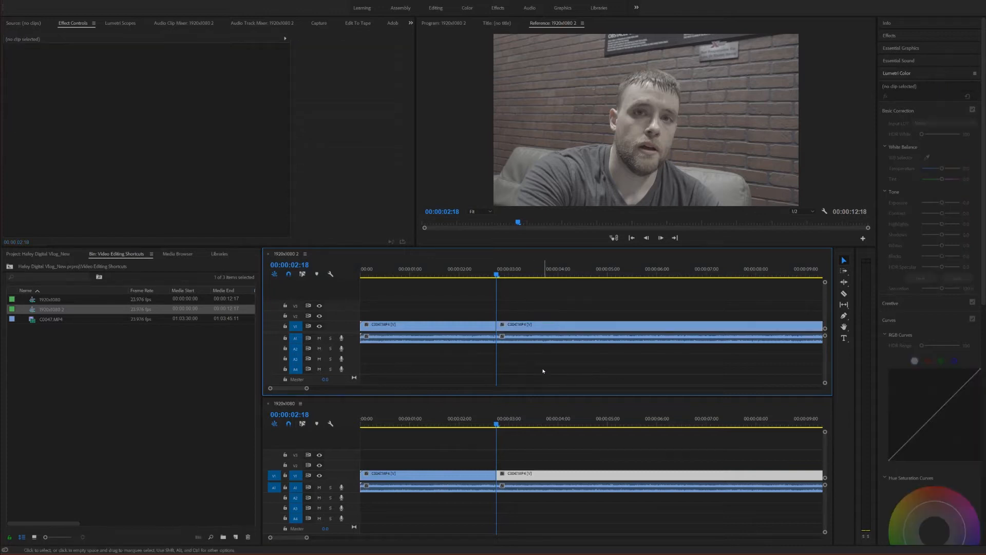
click(433, 467)
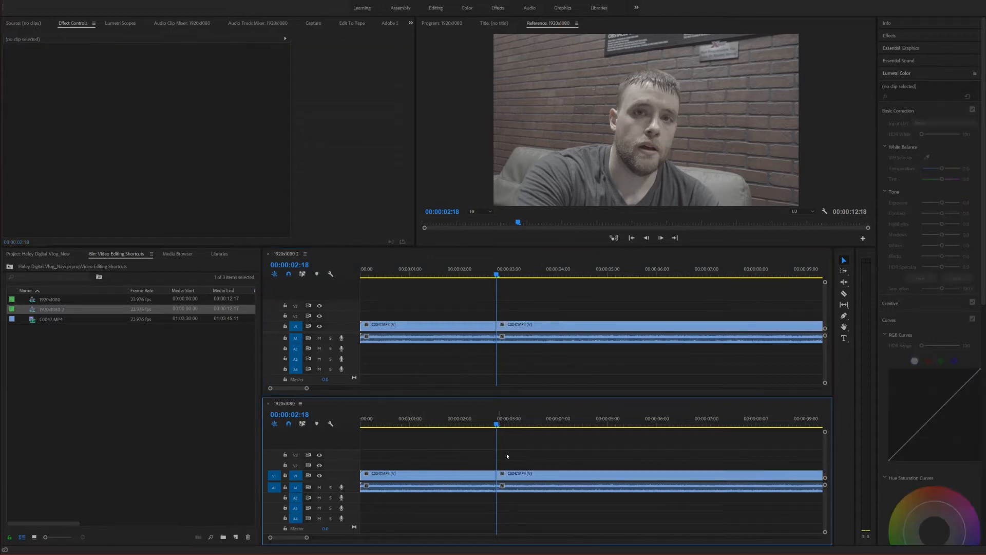
drag(468, 459, 564, 490)
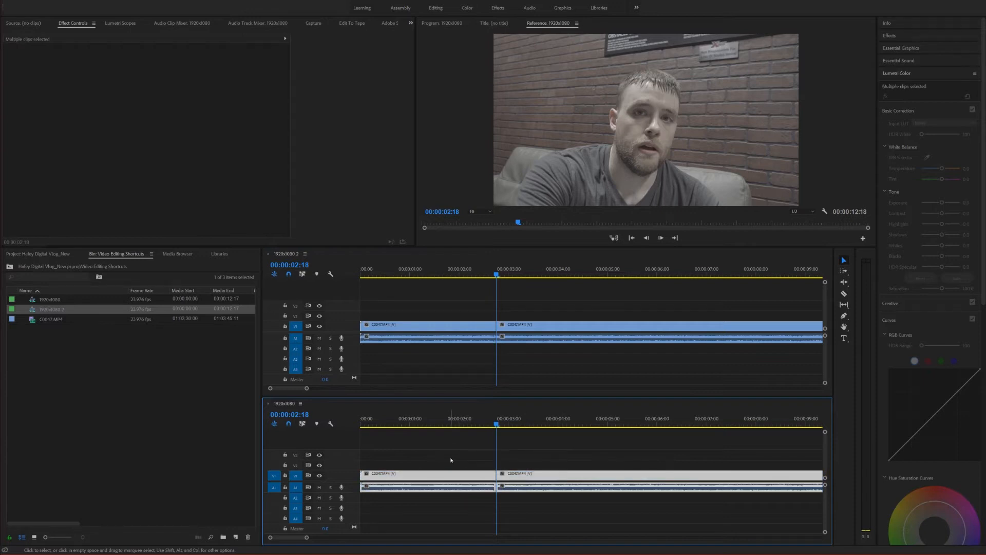
key(Delete)
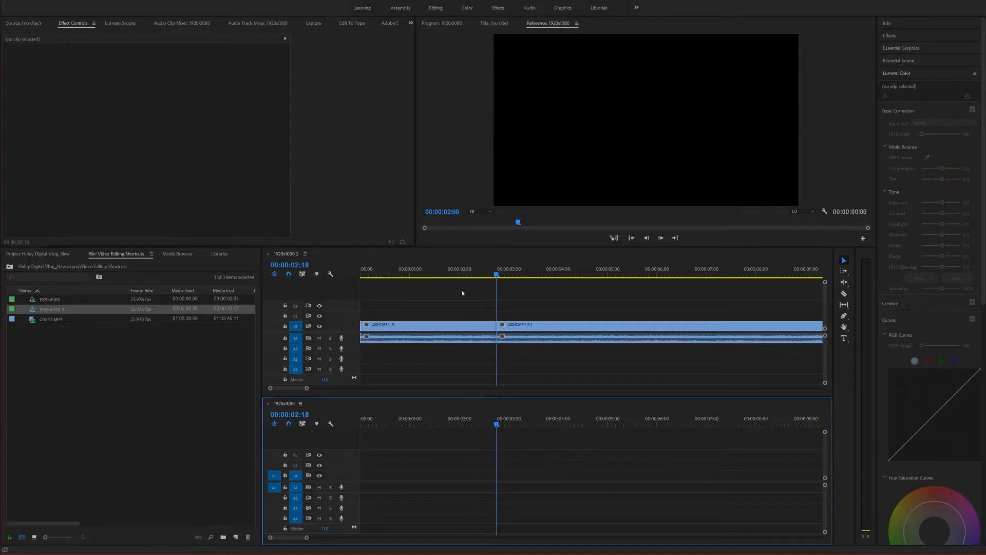
Split the second C0047.MP4 clip in the 1920x1080 2 sequence at 00:00:04:11 and again at 00:00:06:06
click(456, 281)
drag(496, 275, 612, 362)
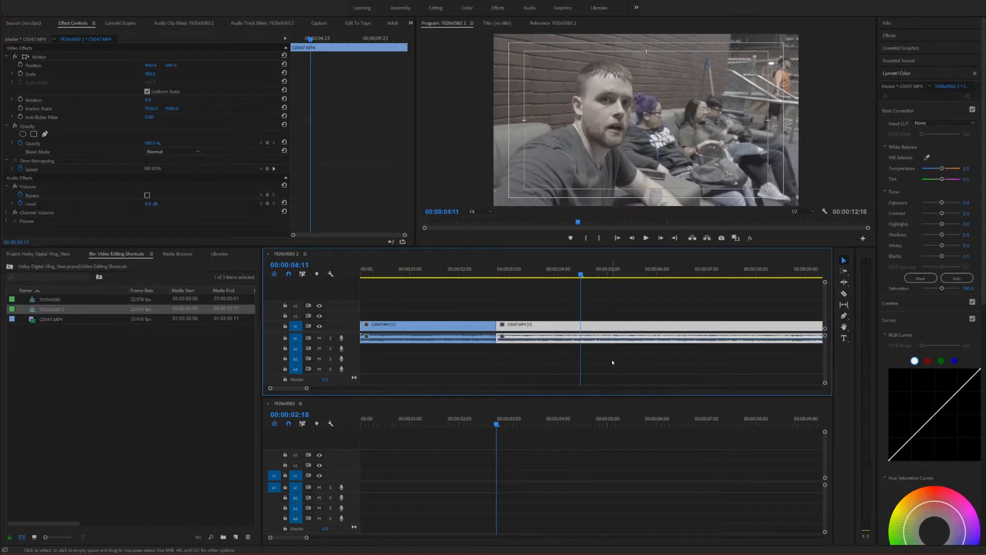
key(ctrl+k)
drag(583, 273, 669, 285)
click(688, 325)
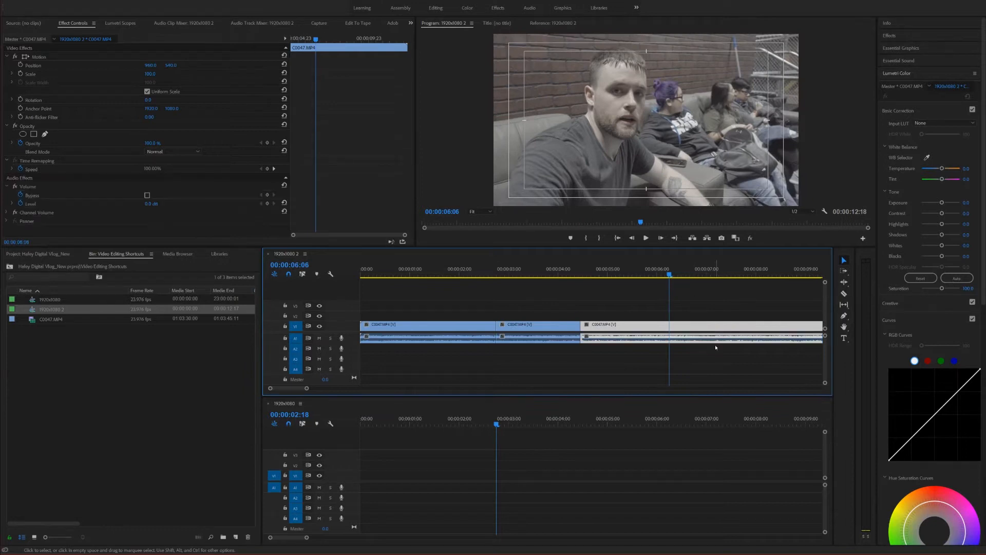
key(ctrl+k)
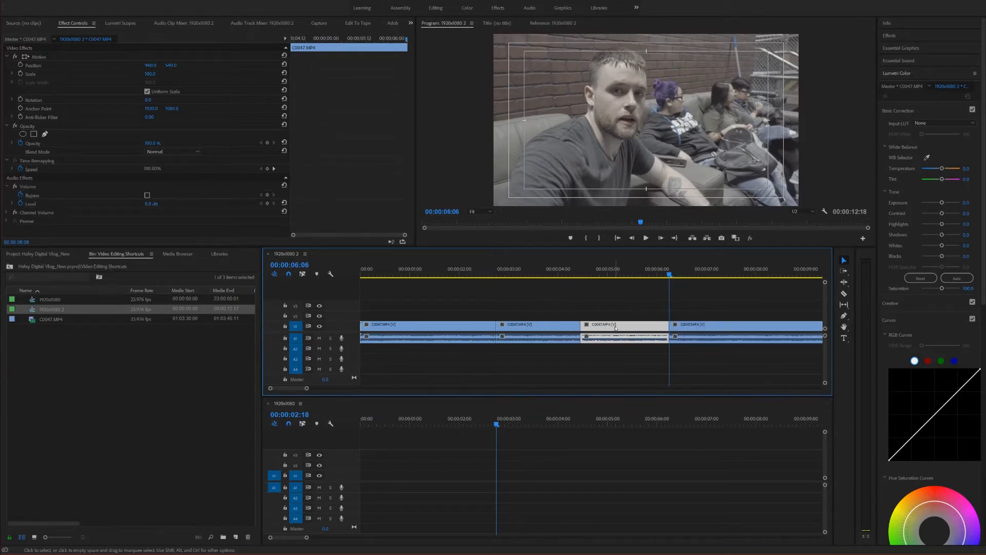
Copy the segment between the two new cuts to the start of the 1920x1080 sequence, keeping the existing sequence settings
drag(616, 327, 370, 468)
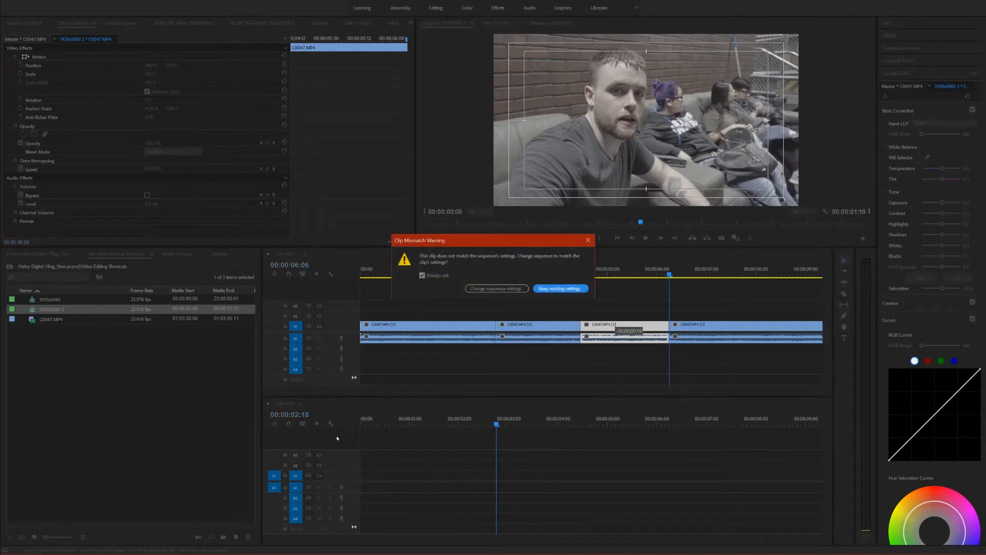
click(560, 288)
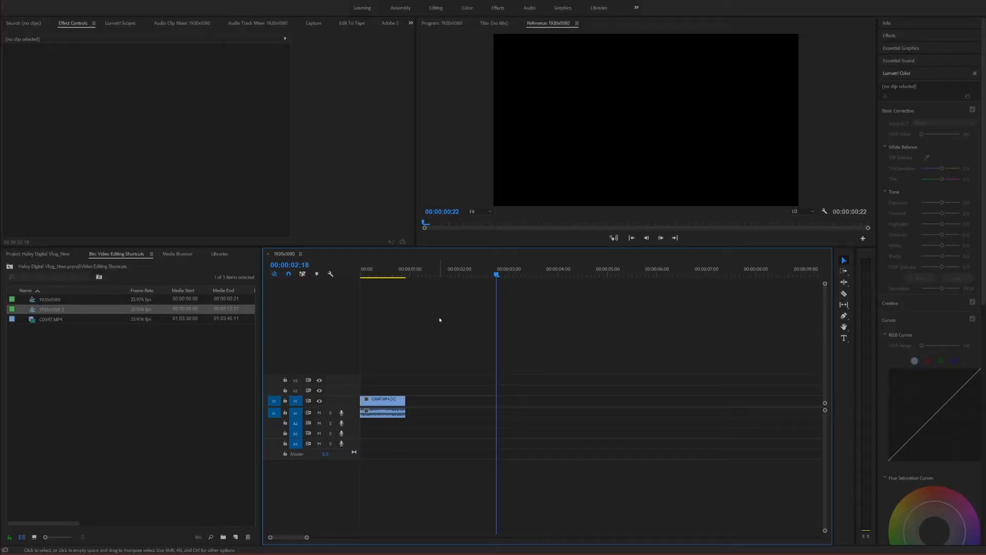
Paste a video-only copy of the C0047.MP4 clip onto V1 at 00:00:02:04
click(388, 400)
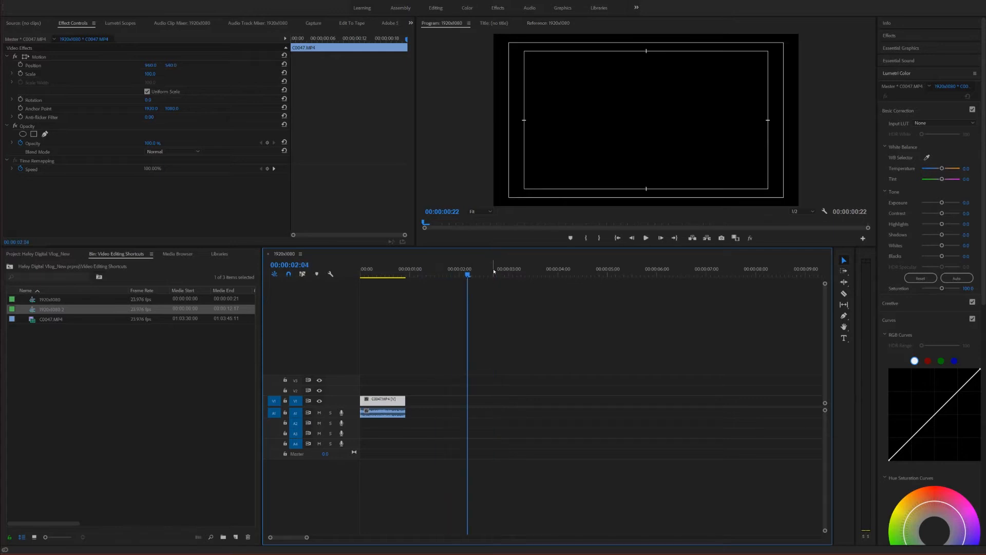
key(ctrl+v)
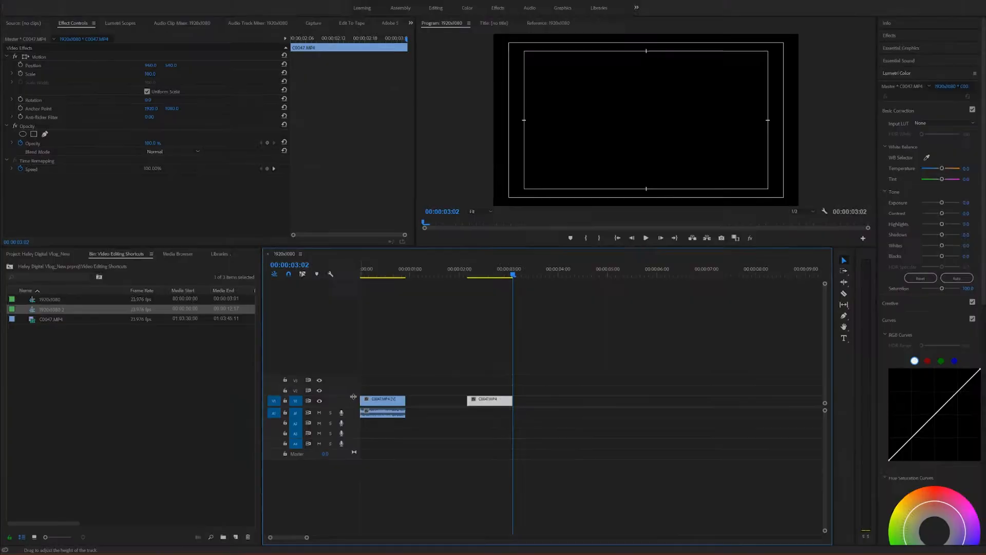
Target video tracks V2 and V3 and turn off targeting for V1
click(297, 390)
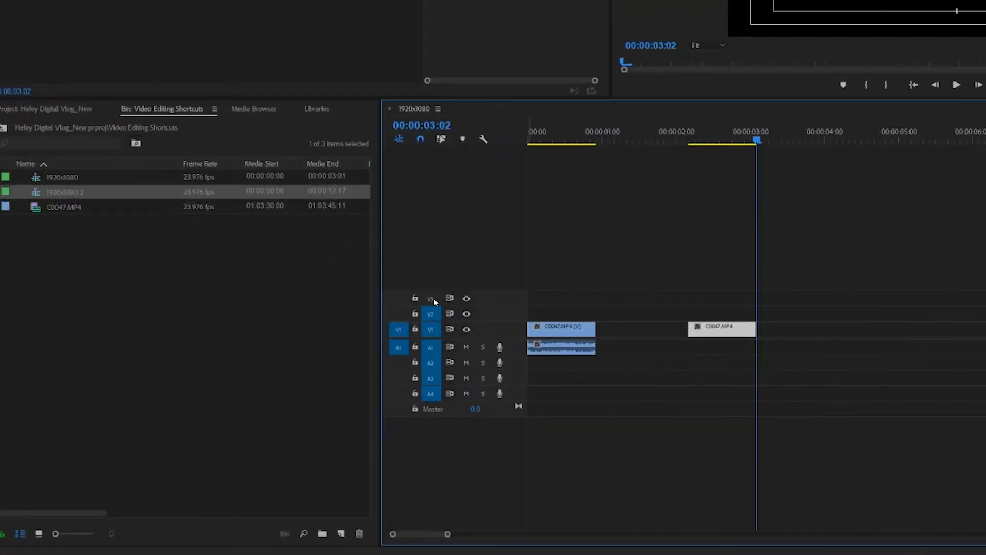
click(431, 328)
click(432, 315)
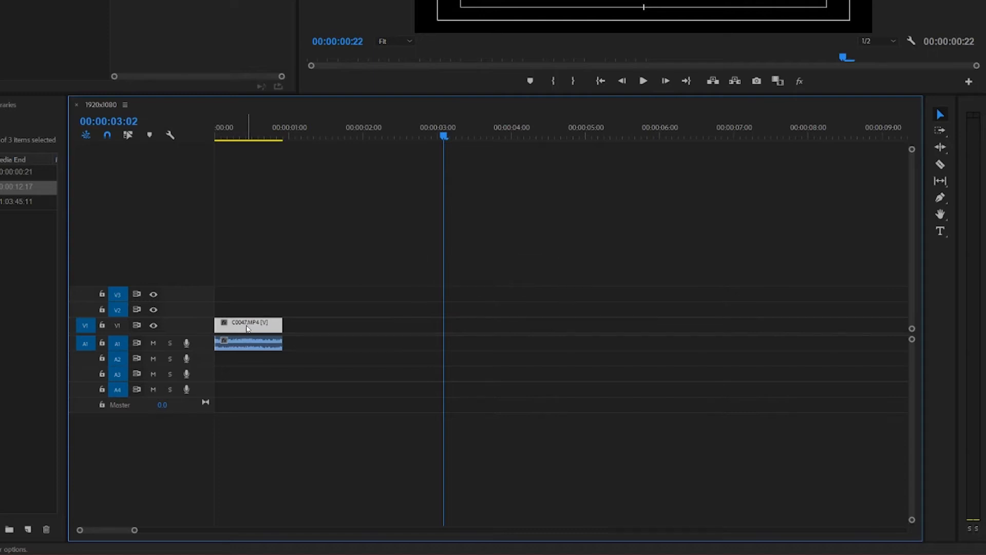
Duplicate only the video part of the C0047.MP4 clip on V1 at about 00:00:02:01 and scrub through the result
drag(248, 328, 398, 325)
click(243, 135)
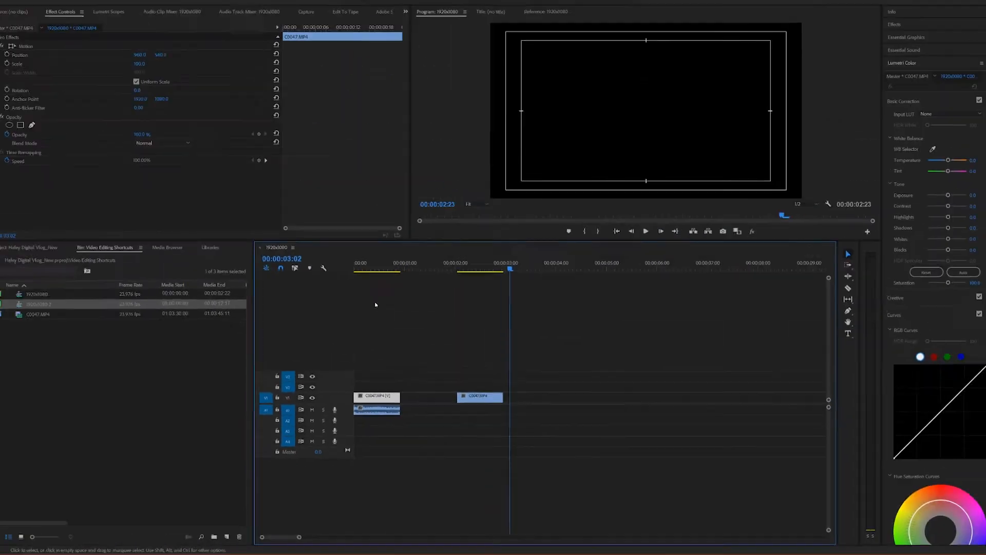
drag(379, 272, 398, 275)
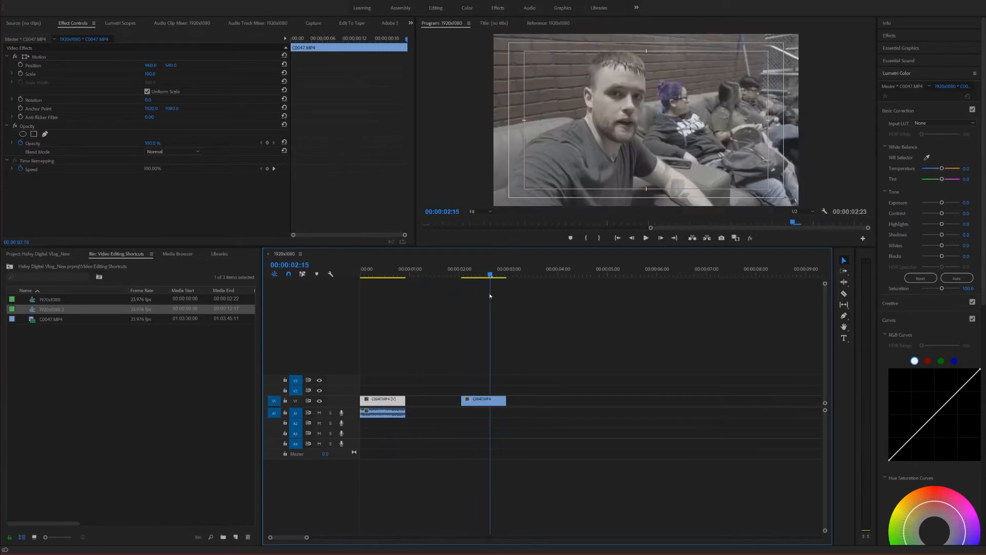
drag(394, 295, 389, 295)
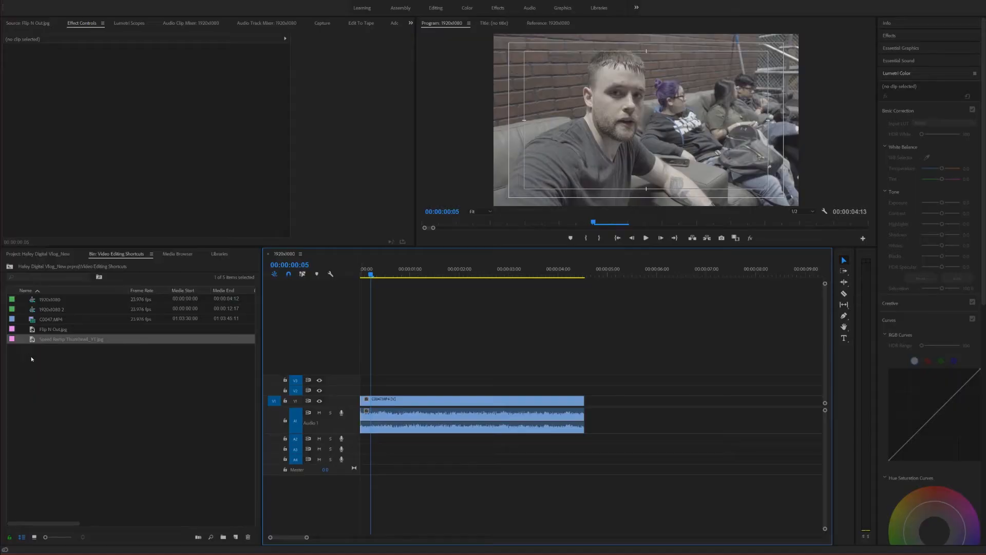
Add Speed Ramp Thumbnail_YT.jpg to V2 at about 00:00:00:12 and trim its end to about 00:00:01:23
drag(31, 339, 432, 384)
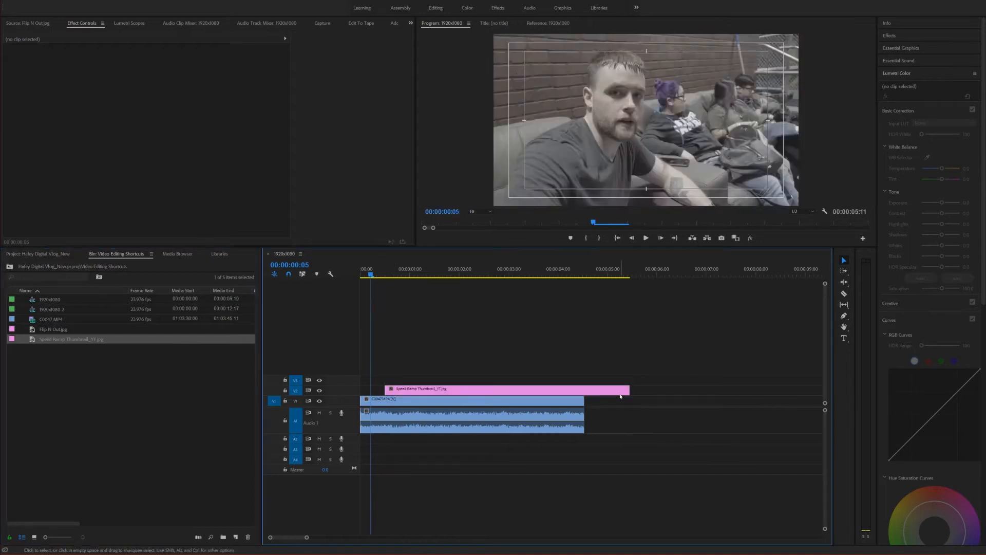
drag(626, 389, 456, 389)
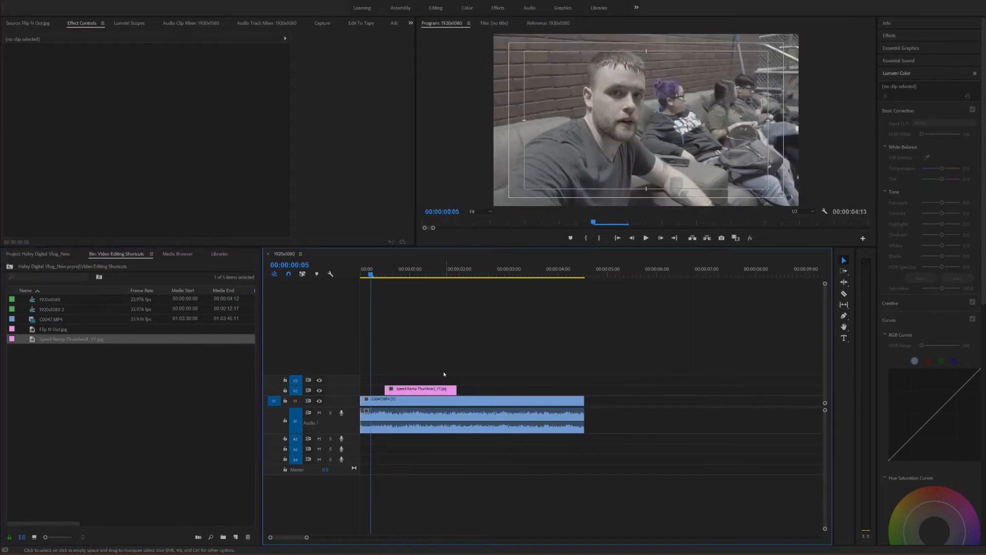
Scale the Speed Ramp thumbnail to about 31.4 and move it to the frame's upper-right corner, at about 1517, 229
click(415, 389)
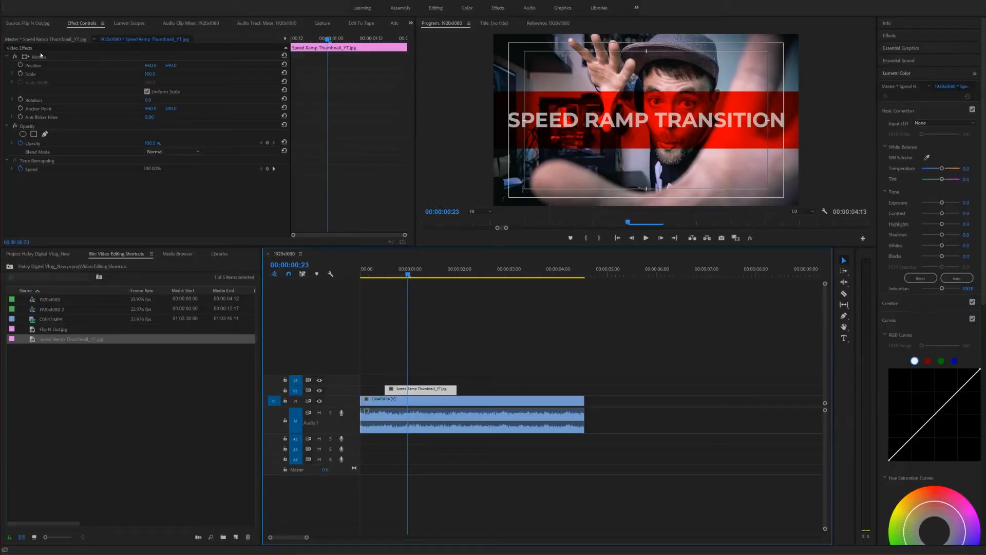
click(40, 57)
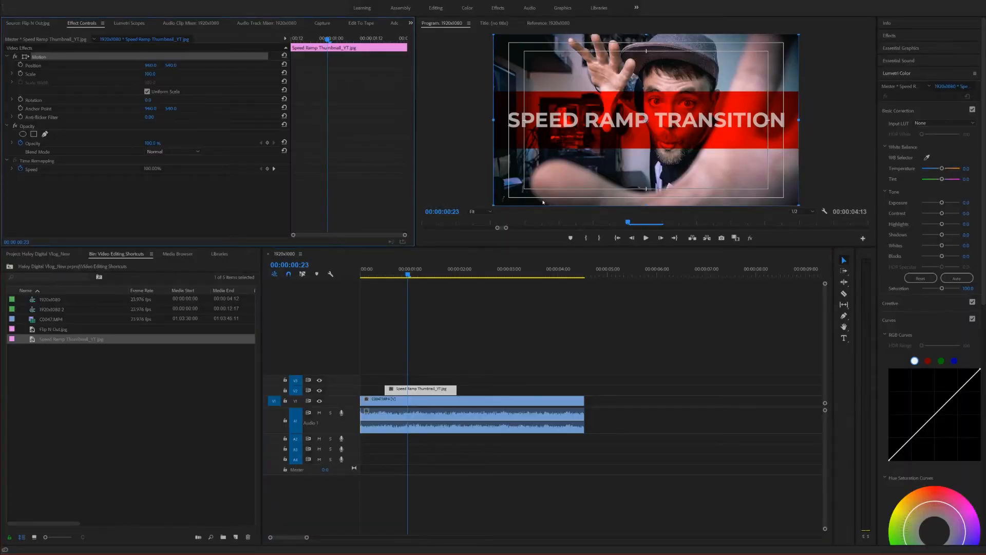
drag(491, 205, 711, 84)
click(498, 343)
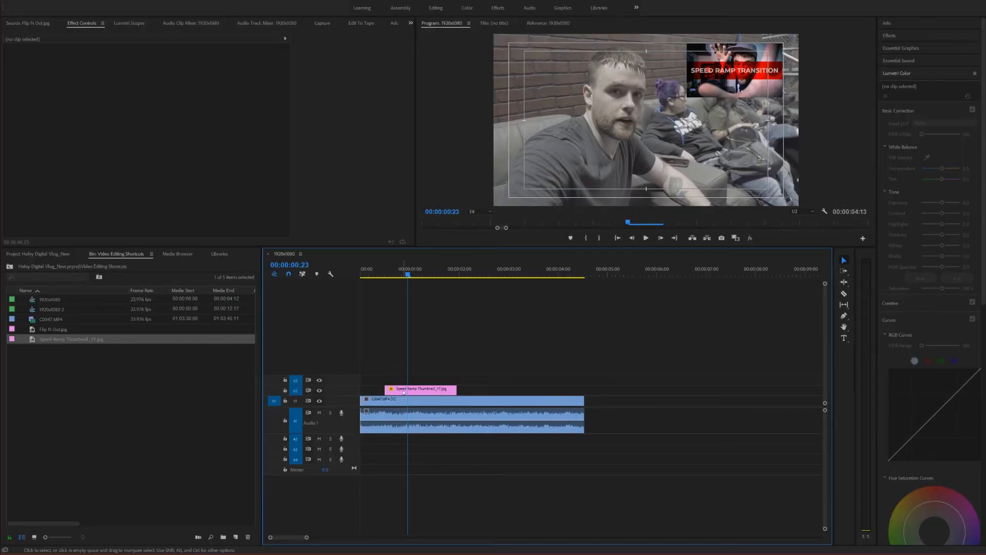
Duplicate the scaled thumbnail clip on V2 at about 00:00:02:04, leaving a small gap after the original
drag(397, 389, 479, 389)
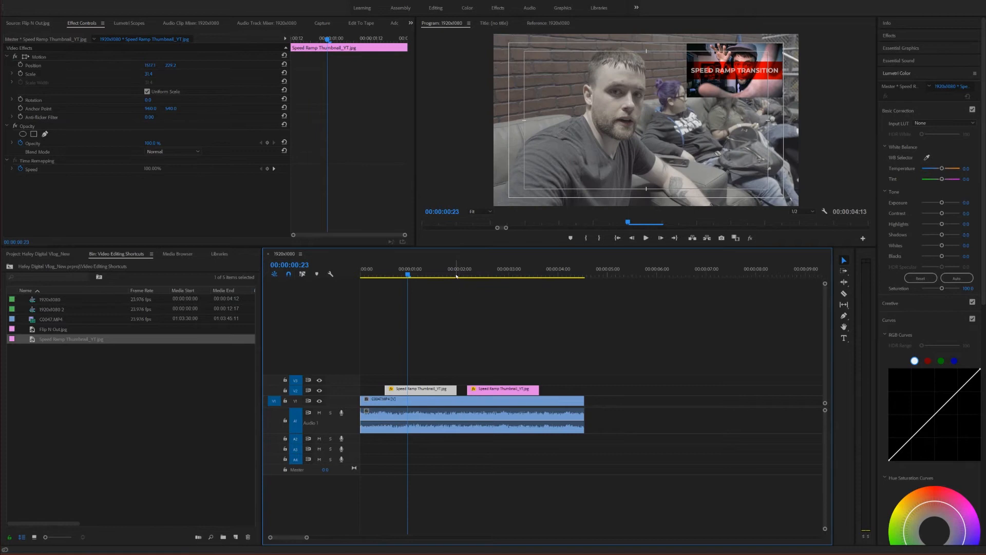
click(456, 275)
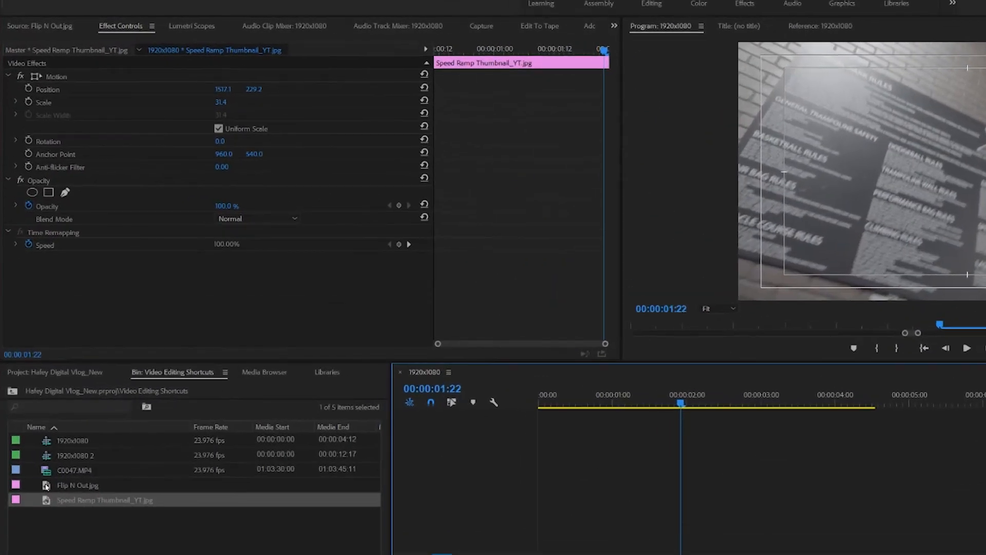
Replace the duplicated thumbnail clip with Flip N Out.jpg from the Source Monitor and preview it at 00:00:02:17
click(86, 532)
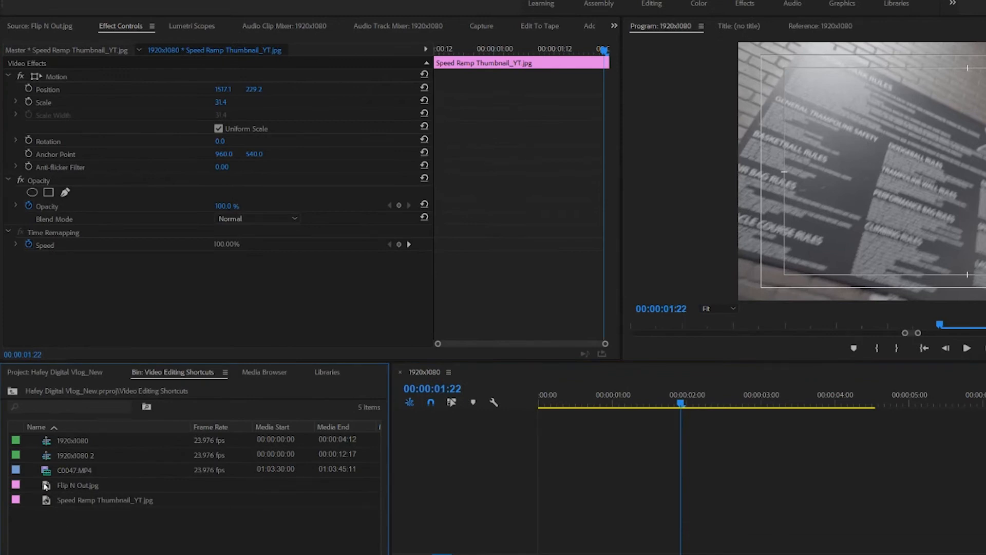
double_click(46, 485)
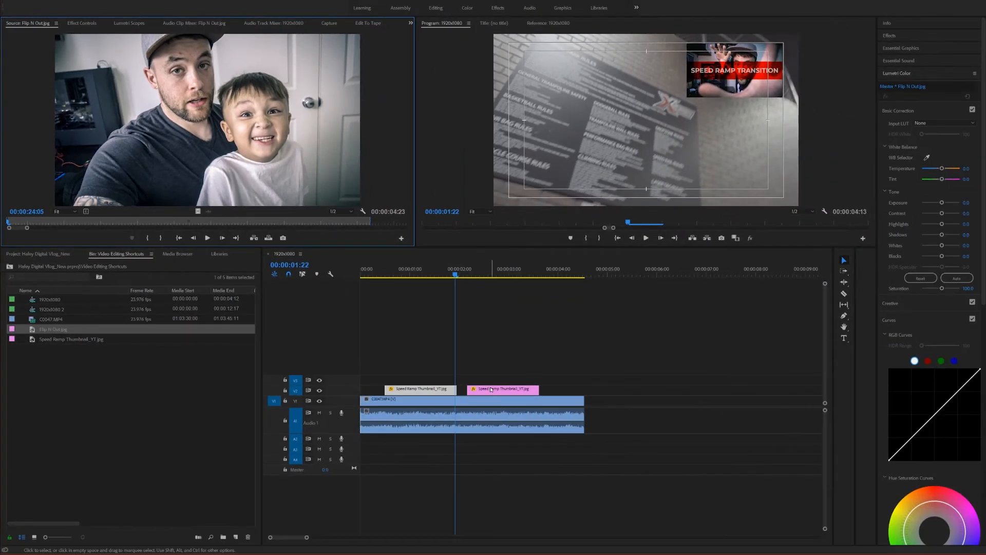
click(491, 391)
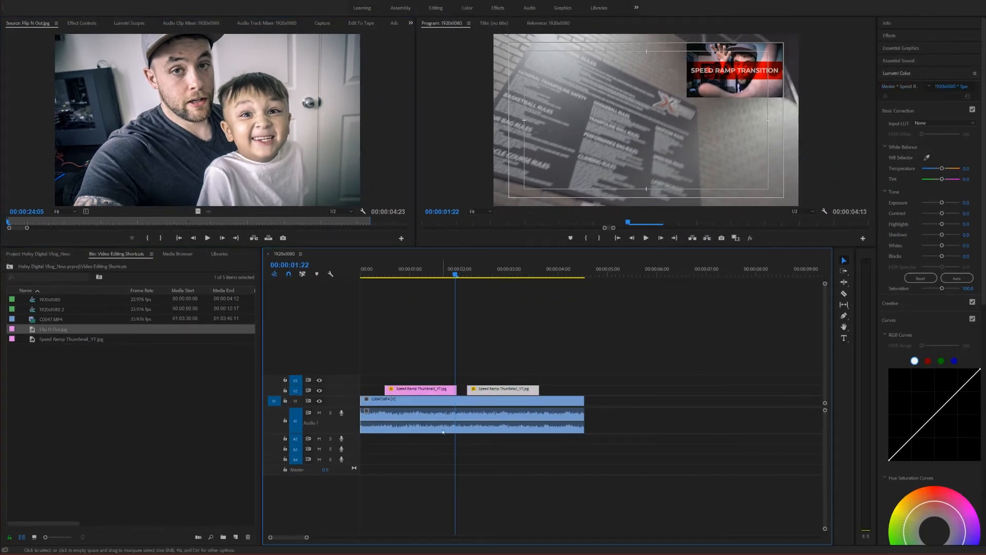
right_click(502, 391)
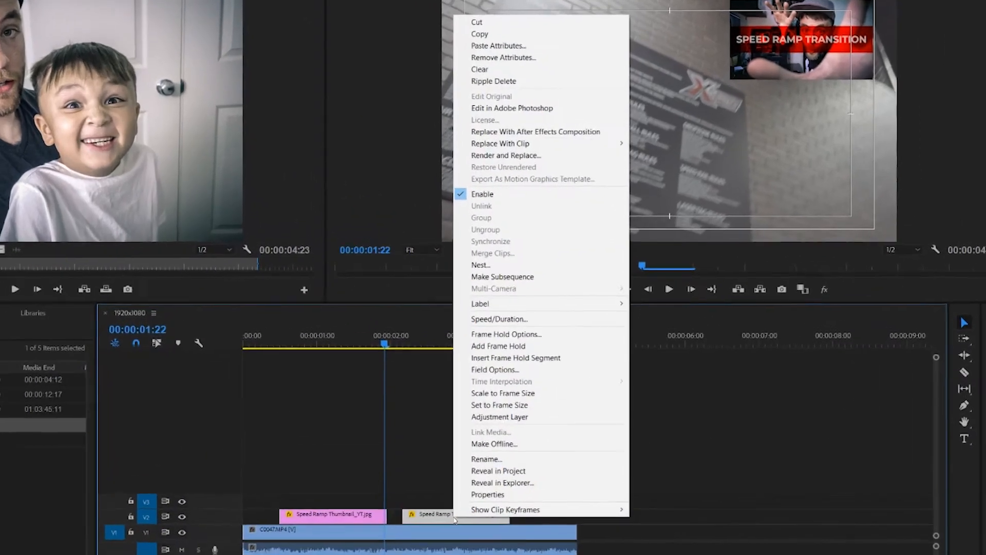
mouse_move(529, 145)
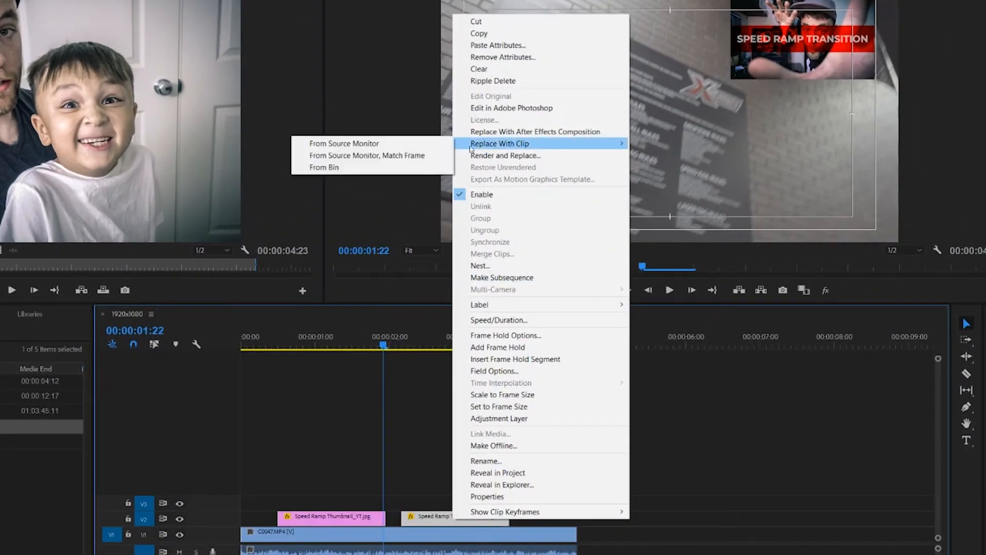
click(395, 144)
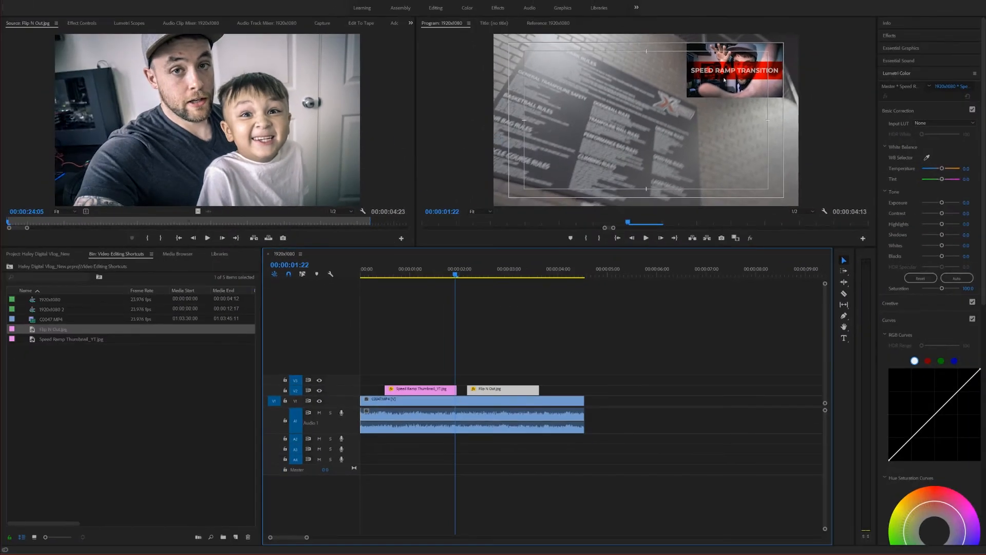
drag(455, 273, 494, 284)
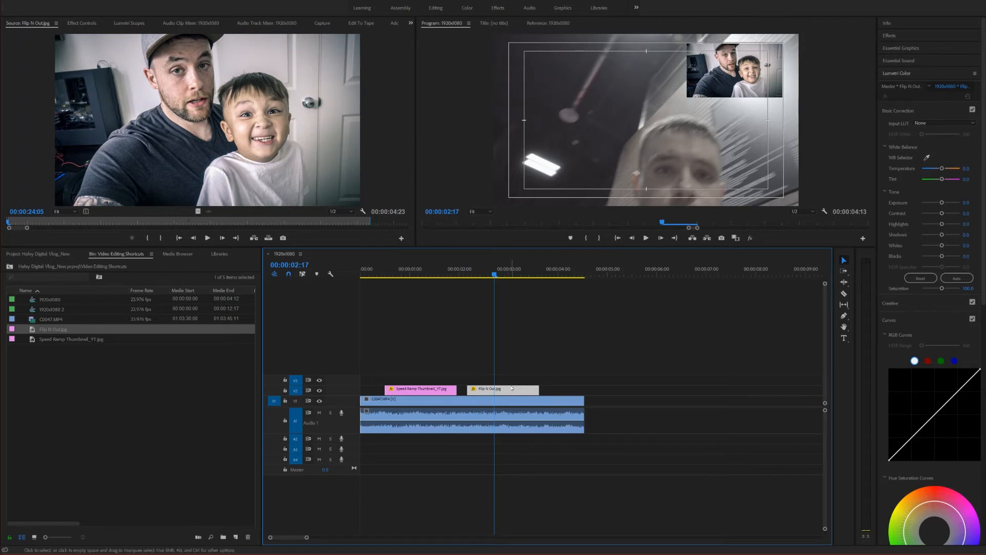
Move the Flip N Out clip against the end of the Speed Ramp clip, add Cross Dissolves to both, and play them back
drag(506, 391, 472, 389)
key(ctrl+d)
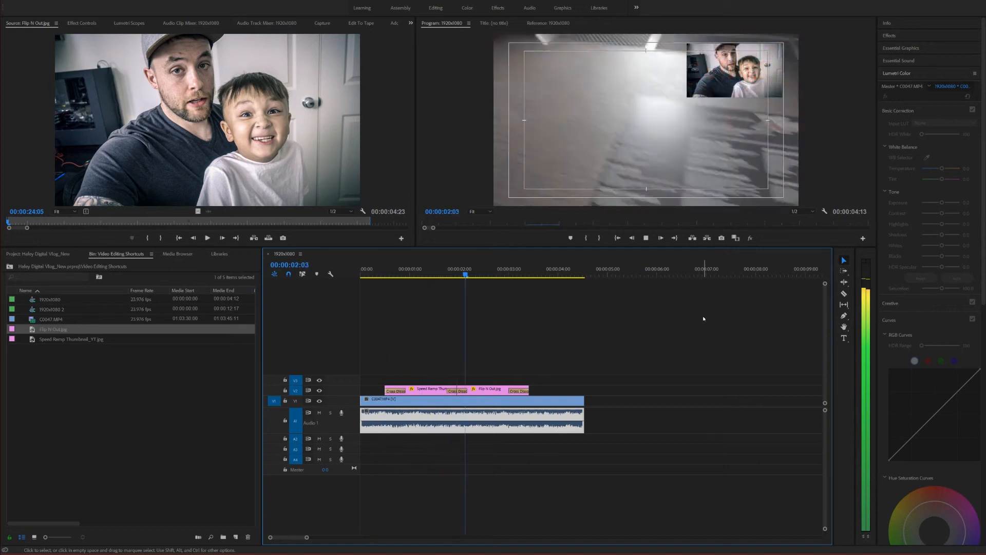
key(space)
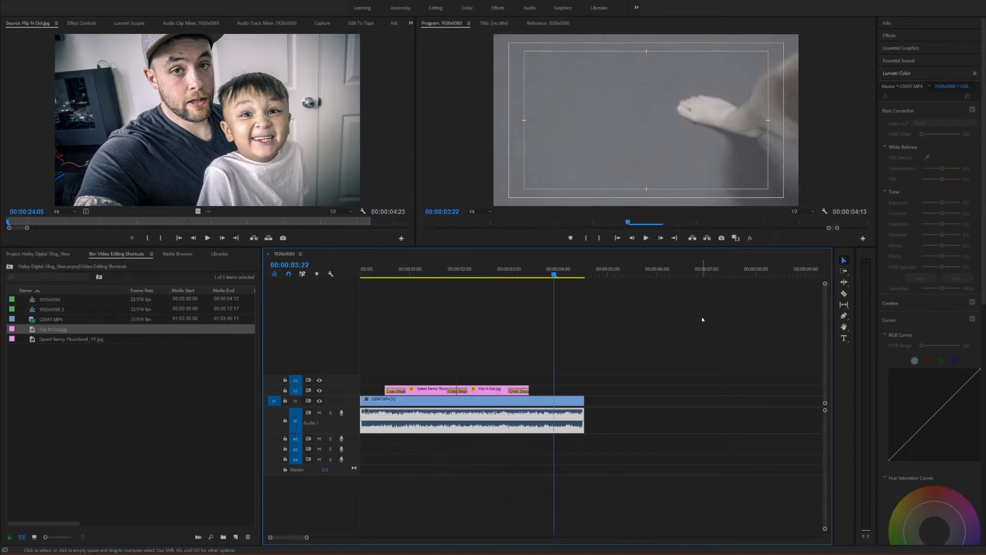